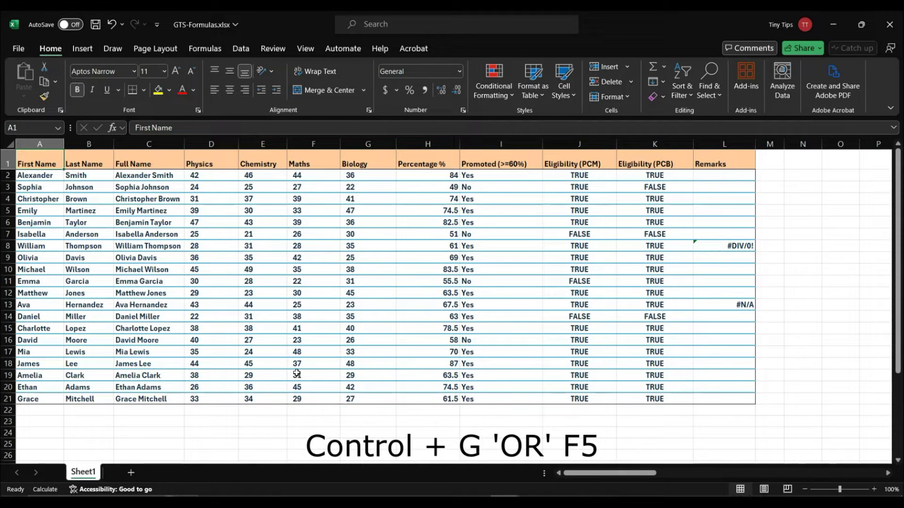
- Open the Go To dialog on the student marks sheet with Ctrl+G
{"action": "key", "text": "ctrl+g"}
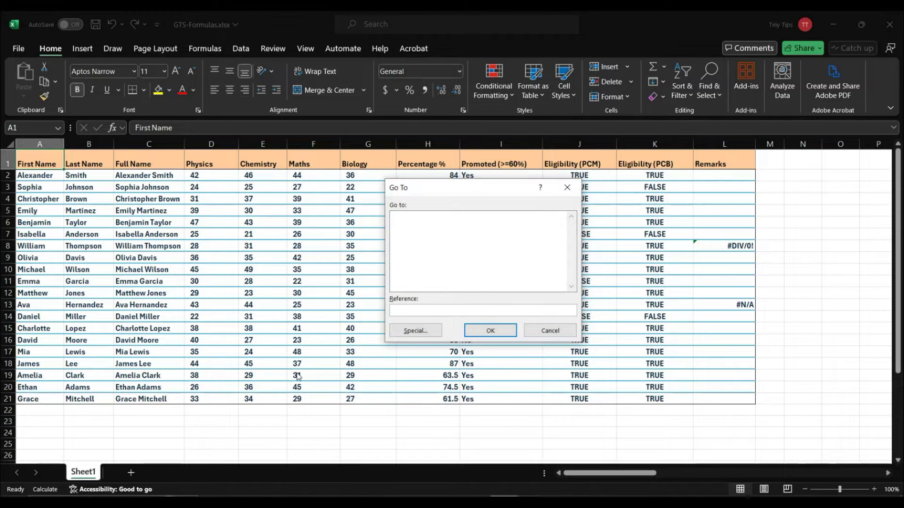
- Open Go To Special and pick Constants as the selection type
{"action": "left_click", "coordinate": [415, 331]}
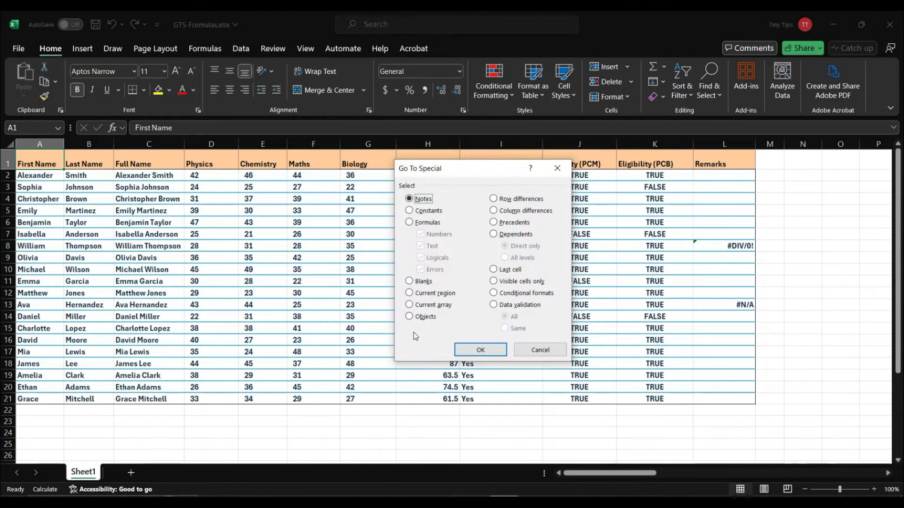
{"action": "left_click", "coordinate": [420, 212]}
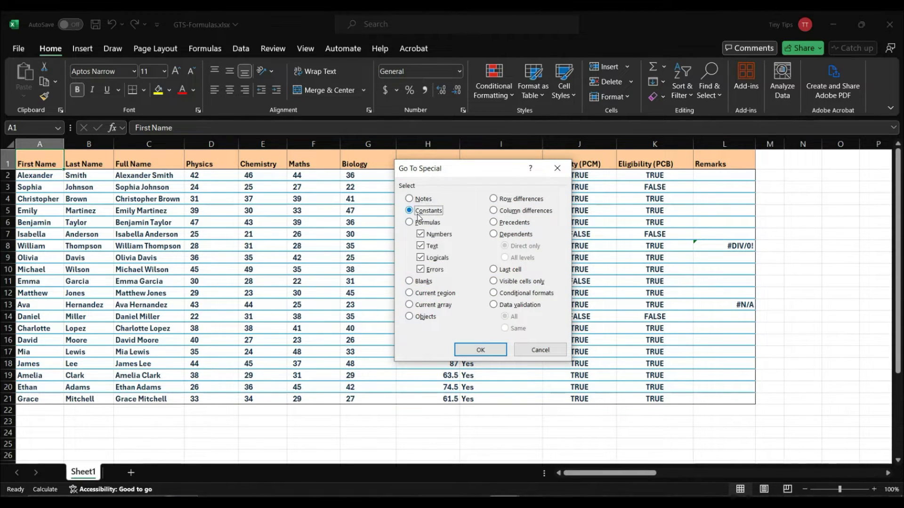
{"action": "left_click", "coordinate": [520, 348]}
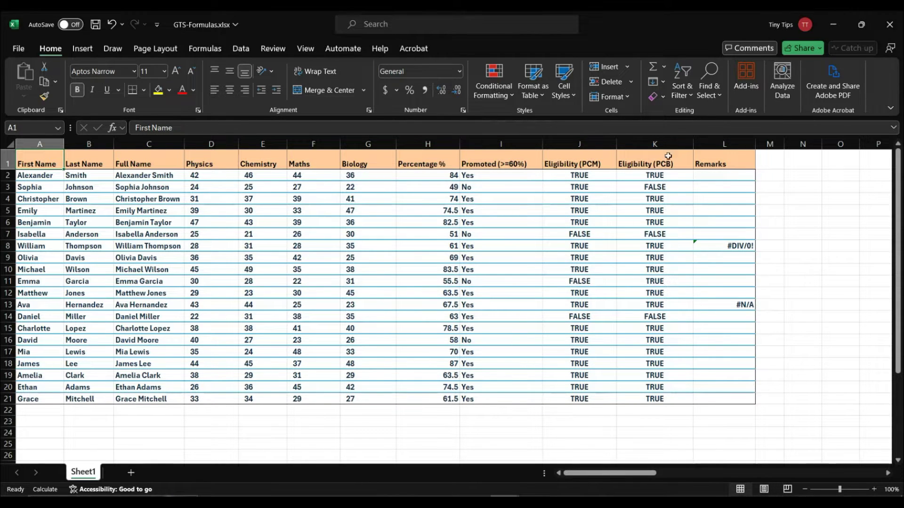
{"action": "left_click", "coordinate": [711, 99]}
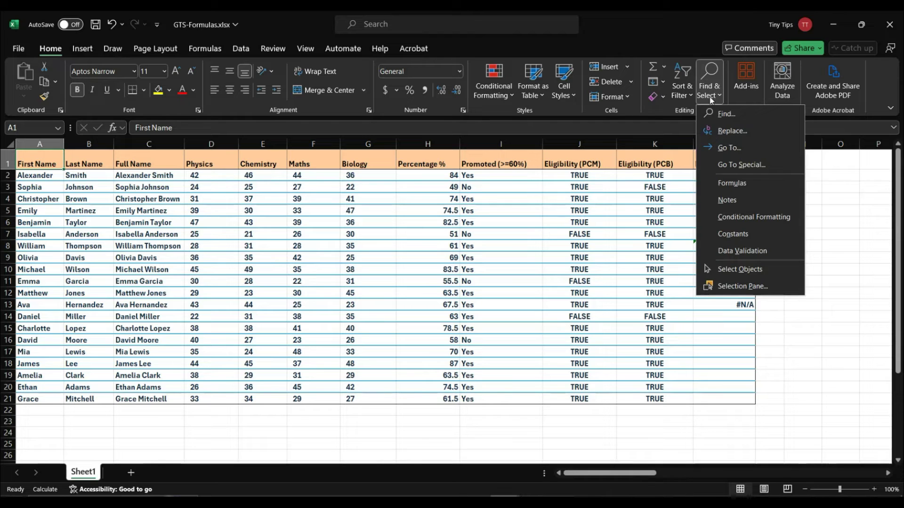
{"action": "left_click", "coordinate": [712, 164]}
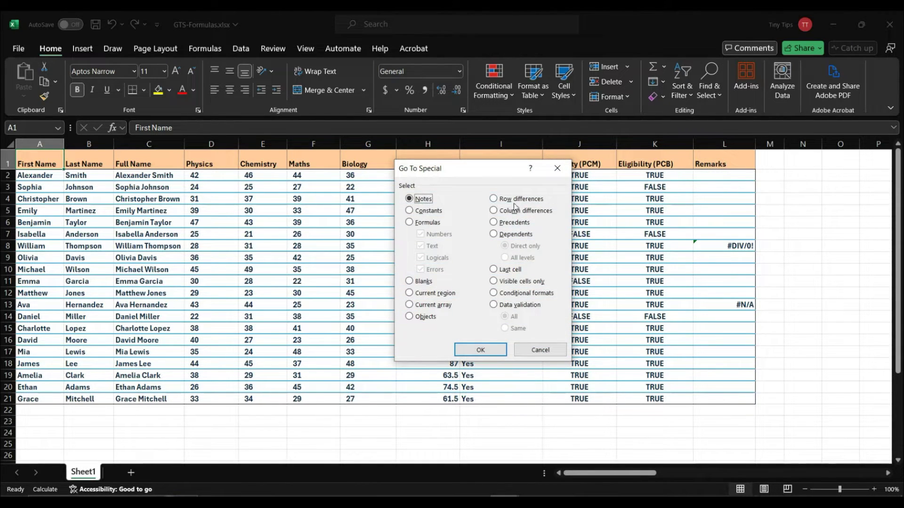
{"action": "left_click", "coordinate": [435, 212]}
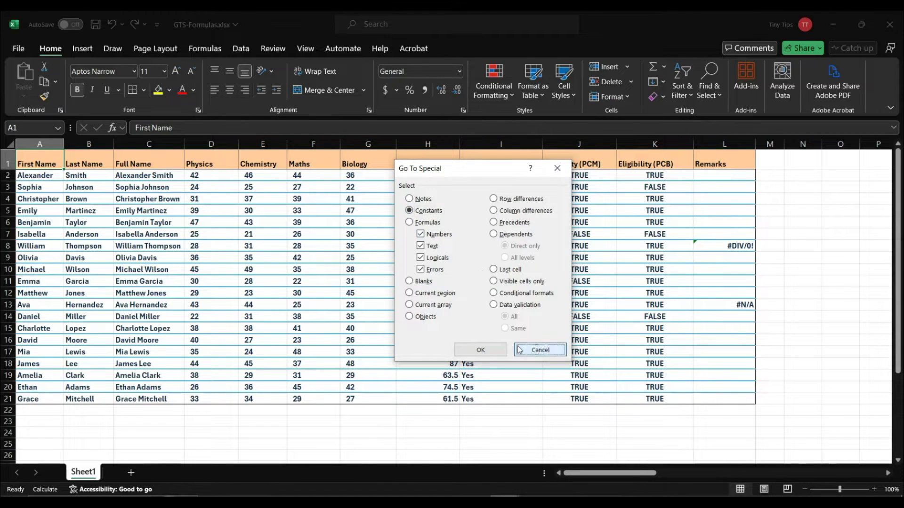
{"action": "left_click", "coordinate": [537, 349]}
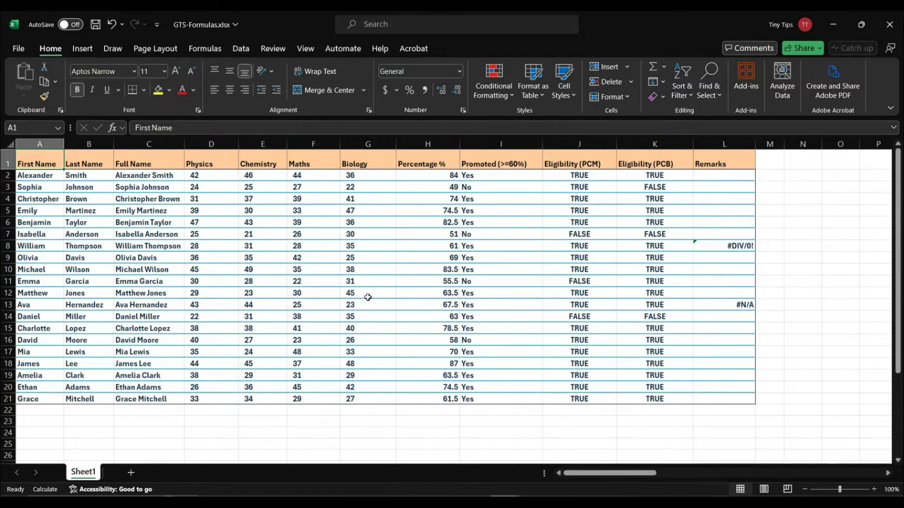
- Select every constant cell using Go To Special with Constants and all four types checked
{"action": "left_click", "coordinate": [709, 83]}
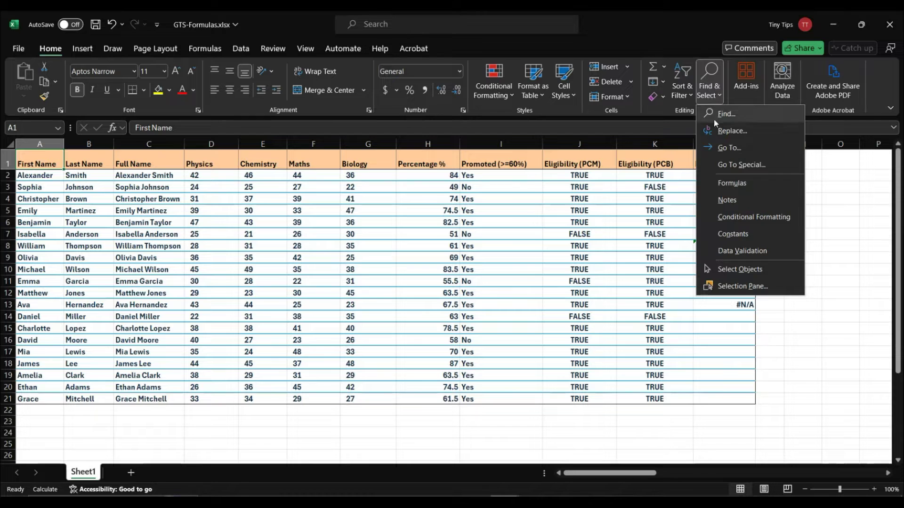
{"action": "left_click", "coordinate": [719, 169]}
{"action": "left_click", "coordinate": [409, 210]}
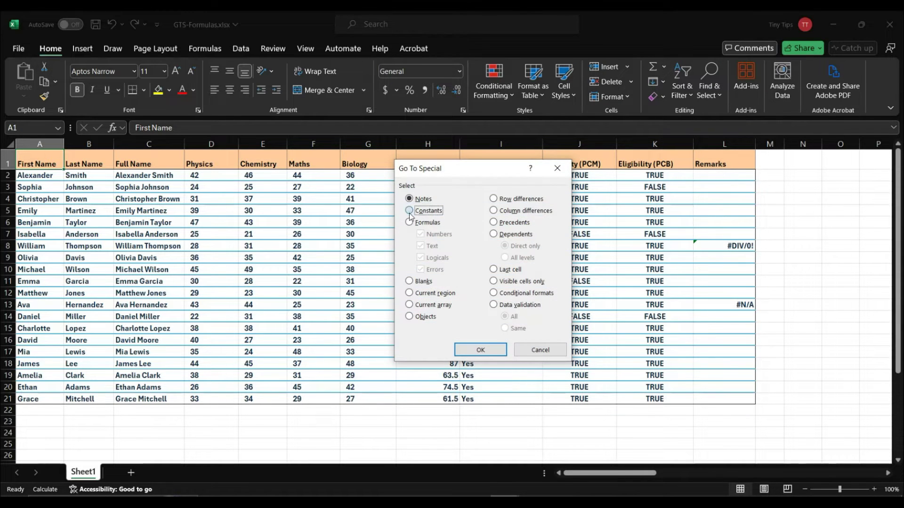
{"action": "left_click", "coordinate": [490, 352]}
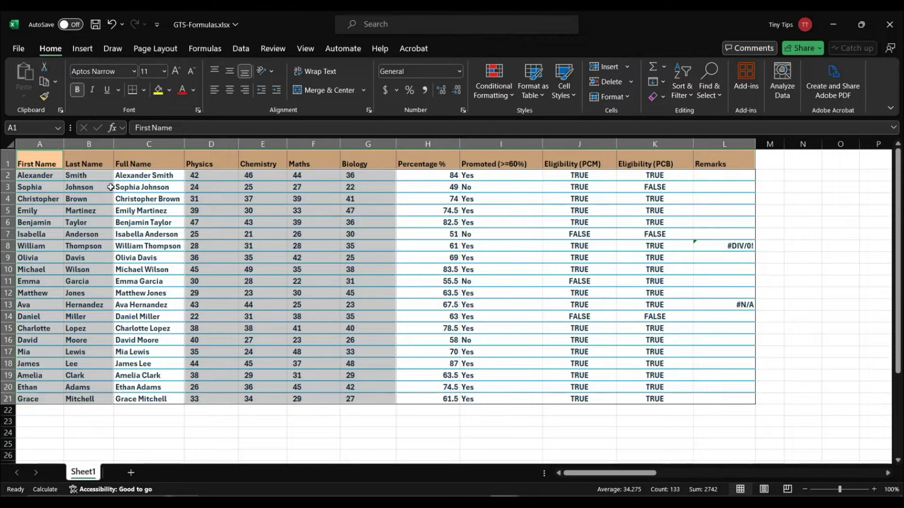
- Select only numeric constants, the marks in D2:G21, by unchecking Text, Logicals and Errors
{"action": "left_click", "coordinate": [51, 165]}
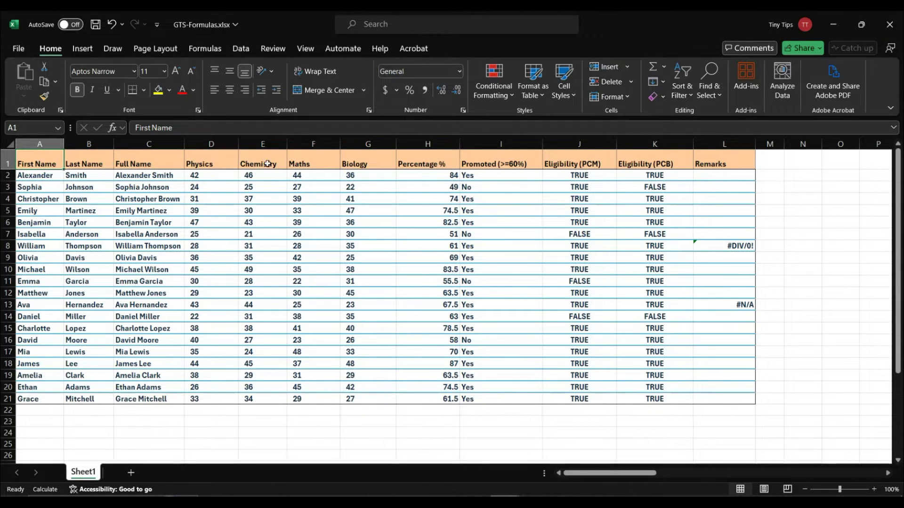
{"action": "left_click", "coordinate": [706, 97]}
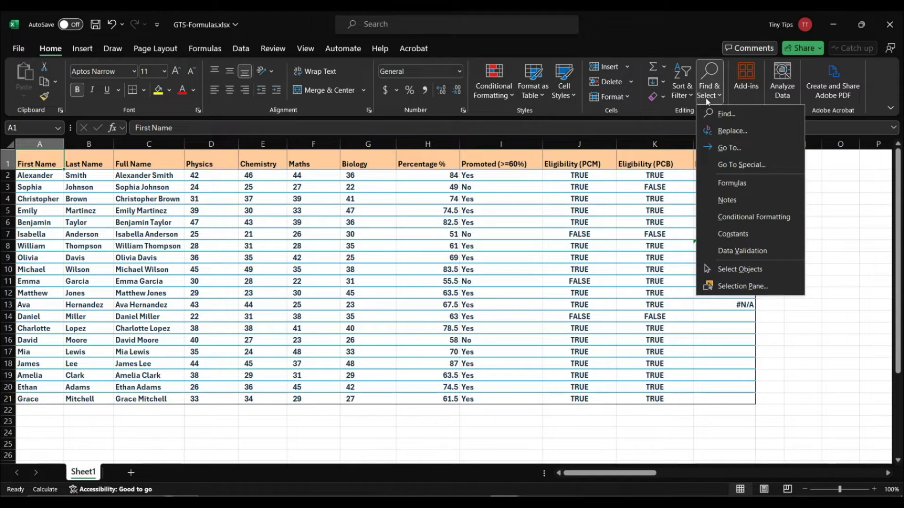
{"action": "left_click", "coordinate": [713, 165]}
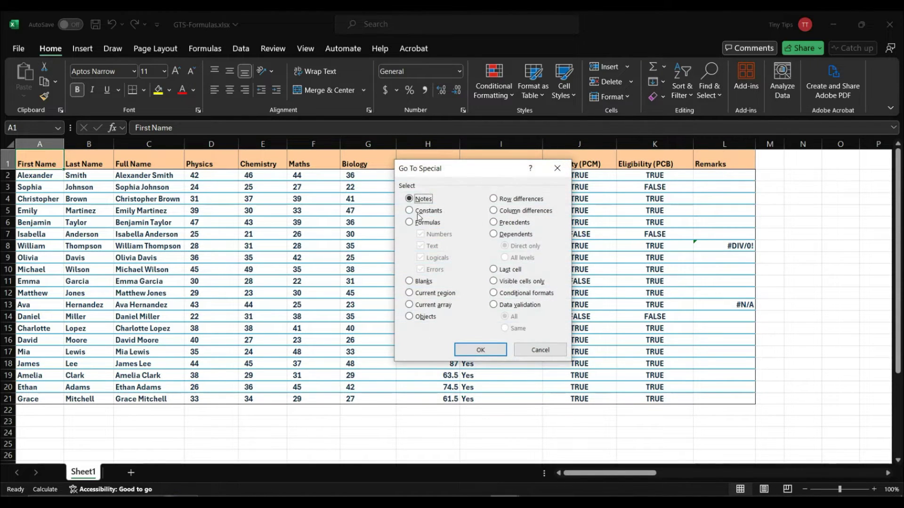
{"action": "left_click", "coordinate": [410, 211]}
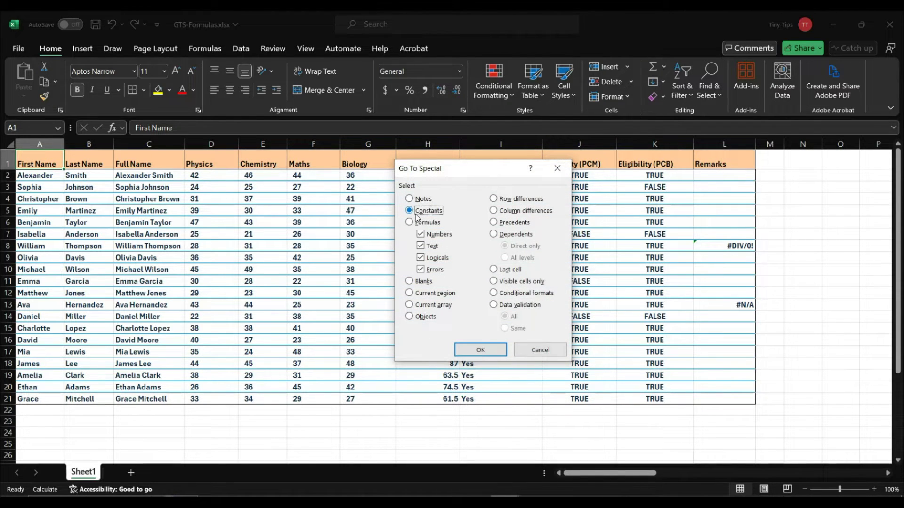
{"action": "left_click", "coordinate": [420, 246]}
{"action": "left_click", "coordinate": [420, 258]}
{"action": "left_click", "coordinate": [420, 269]}
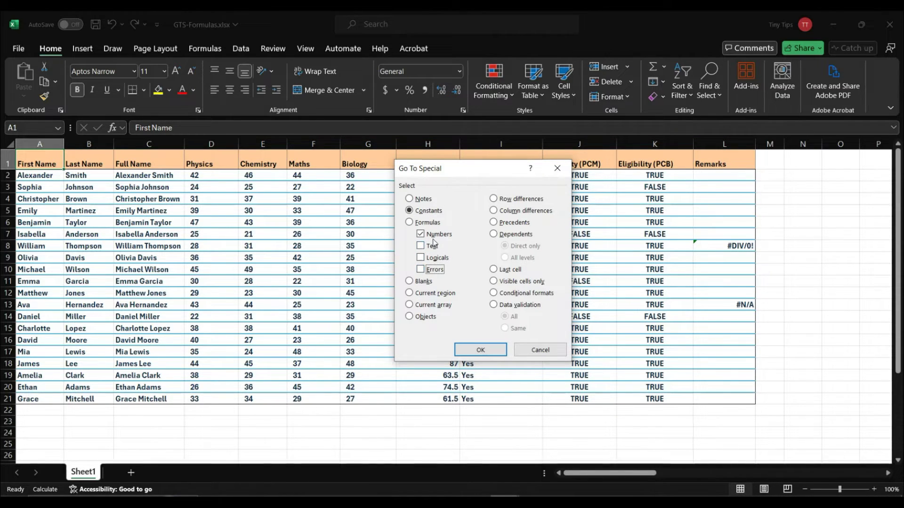
{"action": "left_click", "coordinate": [481, 351]}
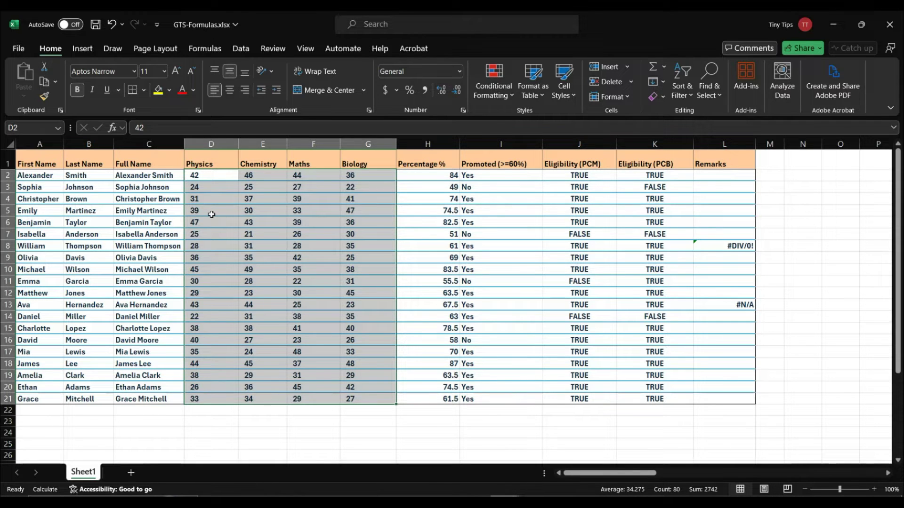
{"action": "left_click", "coordinate": [197, 176]}
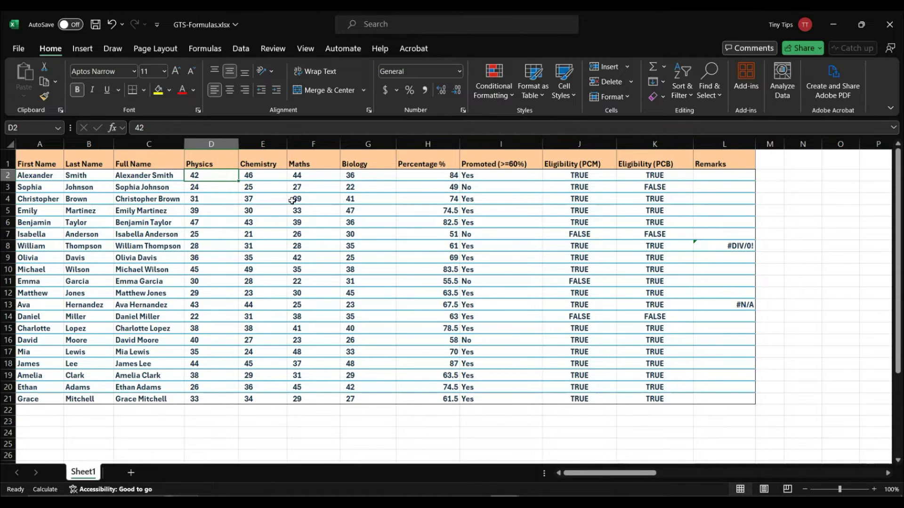
- Select only text constants, the headings and names, by unchecking Numbers, Logicals and Errors
{"action": "left_click", "coordinate": [716, 100]}
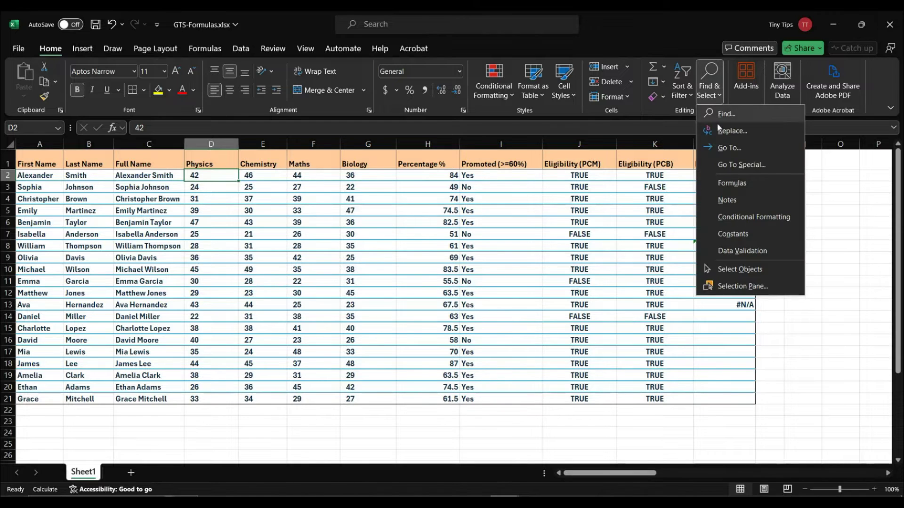
{"action": "left_click", "coordinate": [724, 168]}
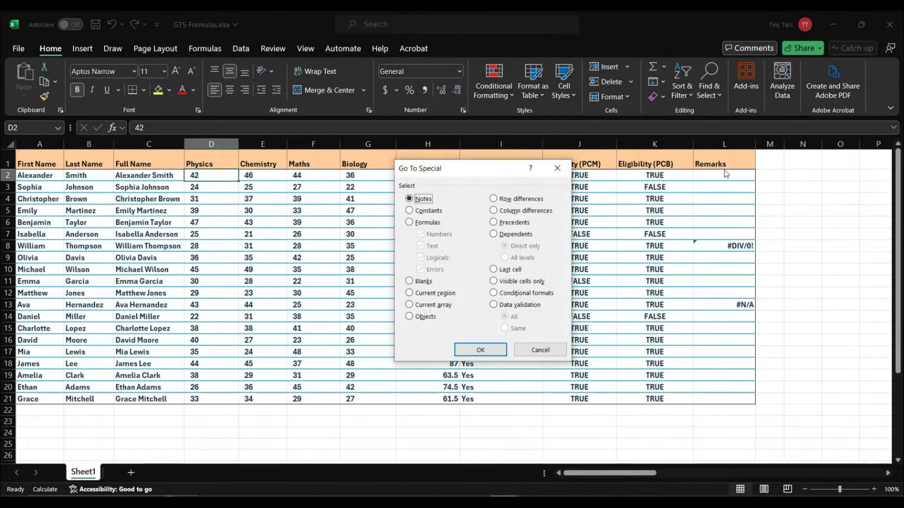
{"action": "left_click", "coordinate": [416, 211]}
{"action": "left_click", "coordinate": [423, 238]}
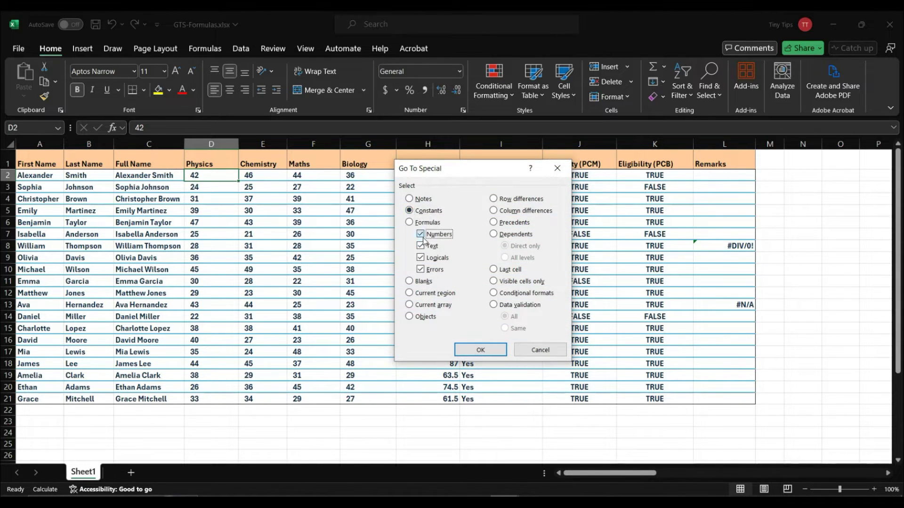
{"action": "left_click", "coordinate": [420, 258]}
{"action": "left_click", "coordinate": [420, 270]}
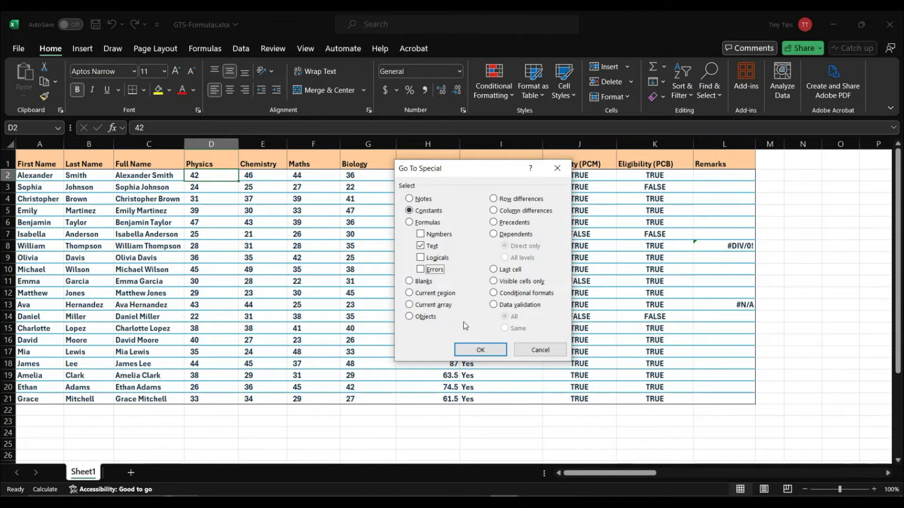
{"action": "left_click", "coordinate": [478, 349]}
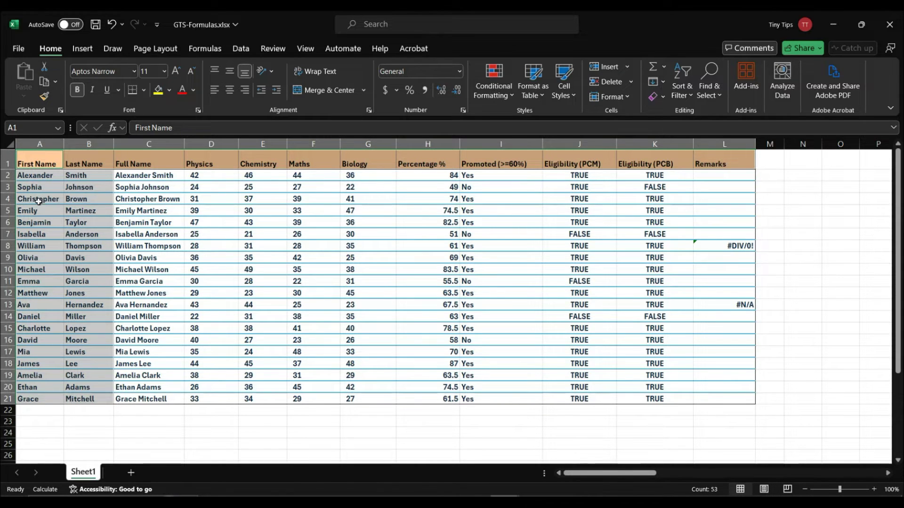
{"action": "left_click", "coordinate": [57, 177]}
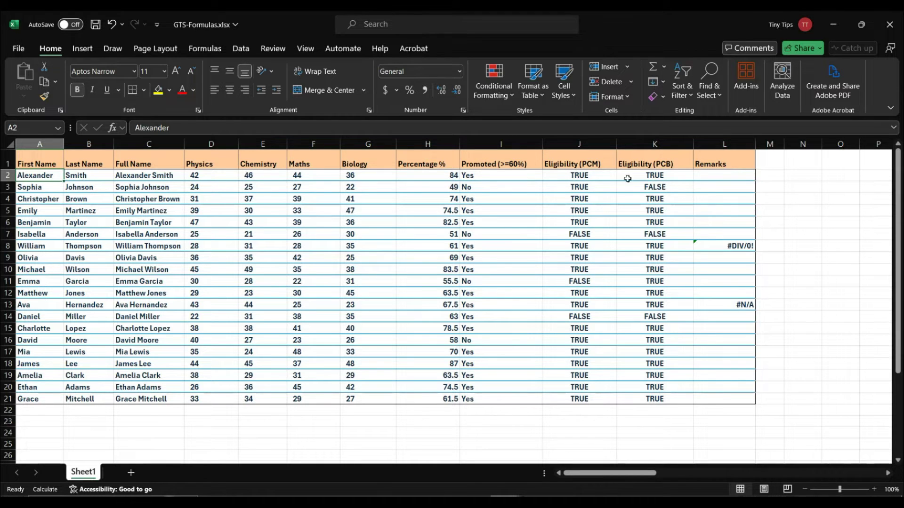
- Check the AND formulas in J2 and K2, then select the Eligibility (PCM) results J2:J21
{"action": "left_click", "coordinate": [598, 181]}
{"action": "left_click", "coordinate": [656, 179]}
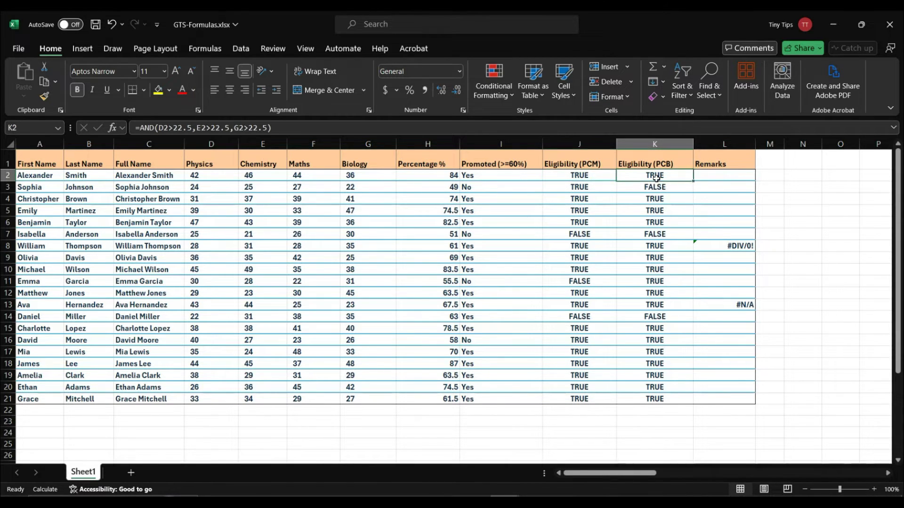
{"action": "left_click_drag", "start_coordinate": [576, 175], "coordinate": [580, 399]}
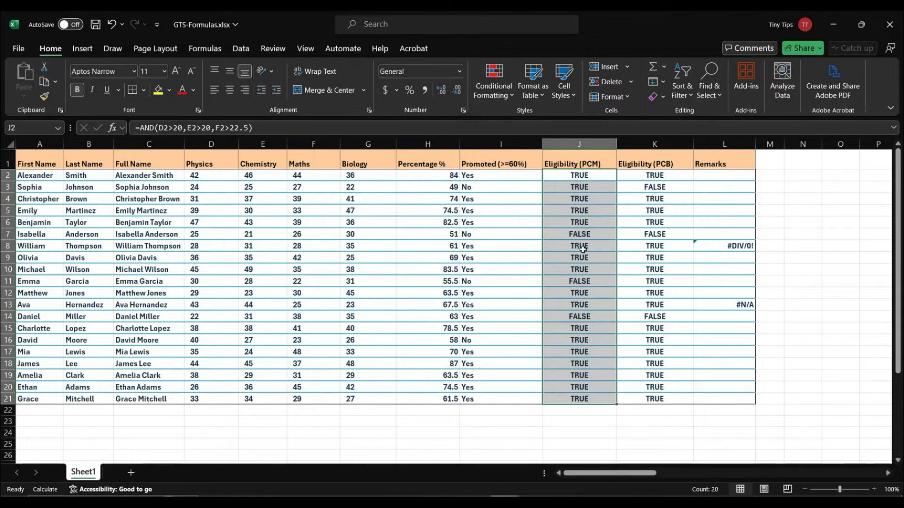
{"action": "right_click", "coordinate": [584, 246]}
- Copy J2:J21 and paste it into N2 as plain values
{"action": "left_click", "coordinate": [613, 147]}
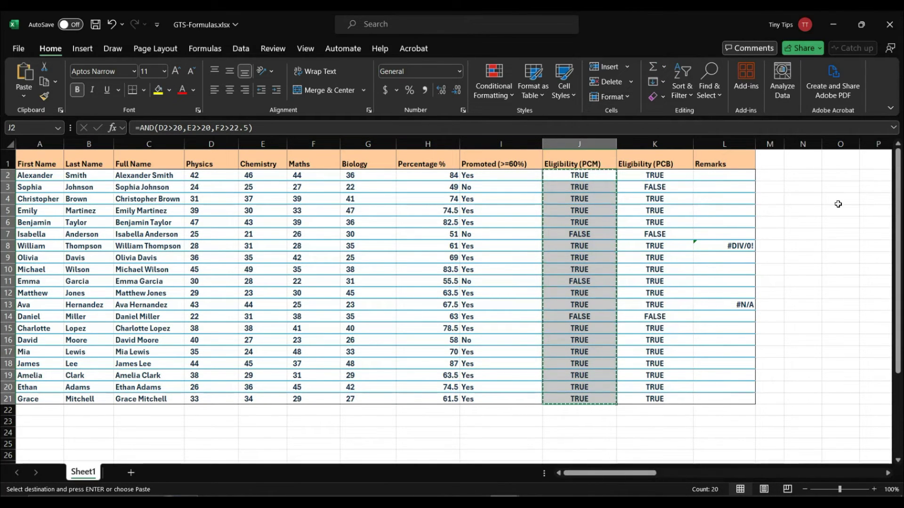
{"action": "left_click", "coordinate": [805, 178]}
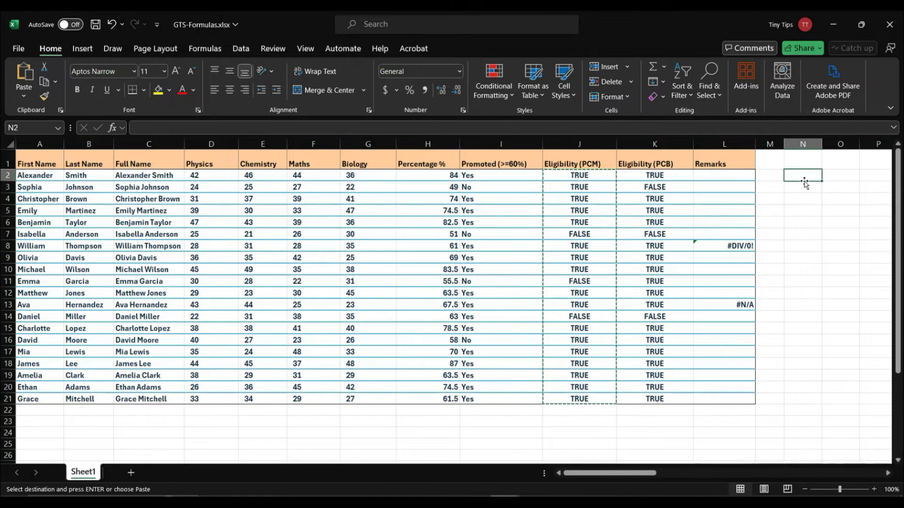
{"action": "right_click", "coordinate": [804, 178]}
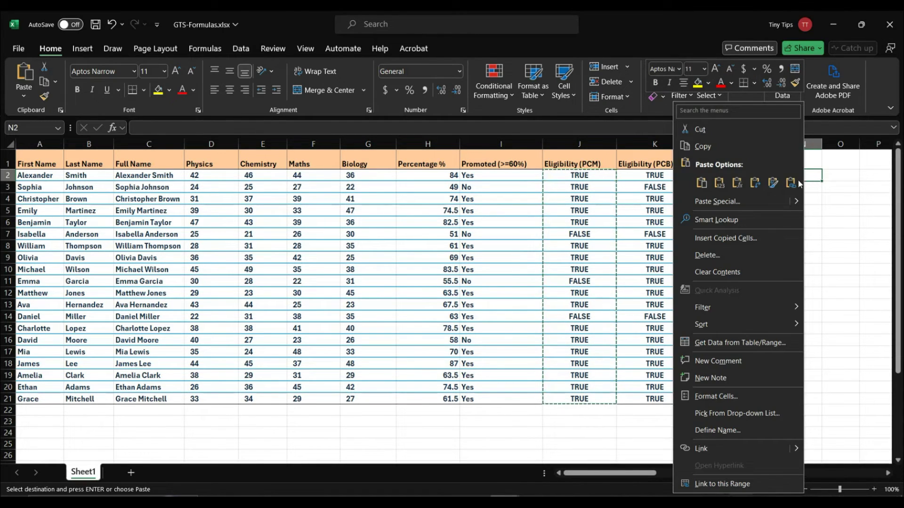
{"action": "left_click", "coordinate": [719, 182]}
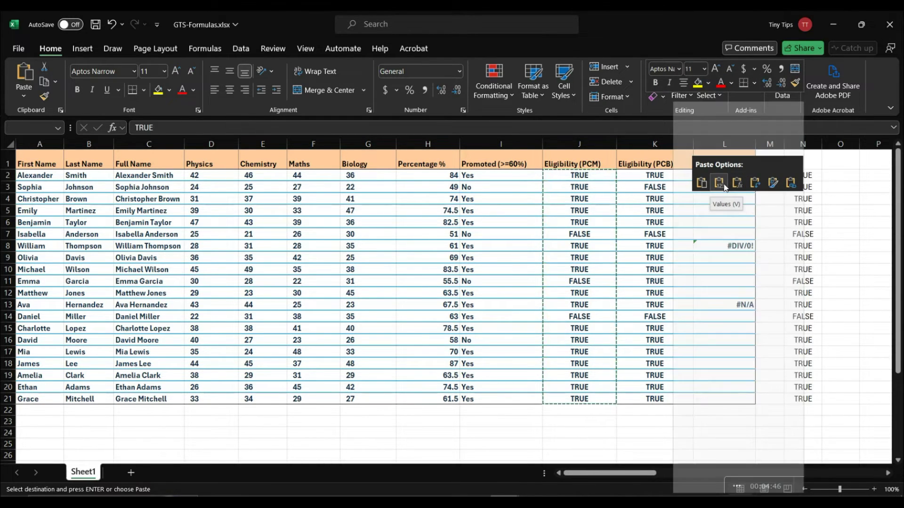
- Check the pasted cells in column N, confirming N11 holds a plain FALSE
{"action": "left_click", "coordinate": [801, 187]}
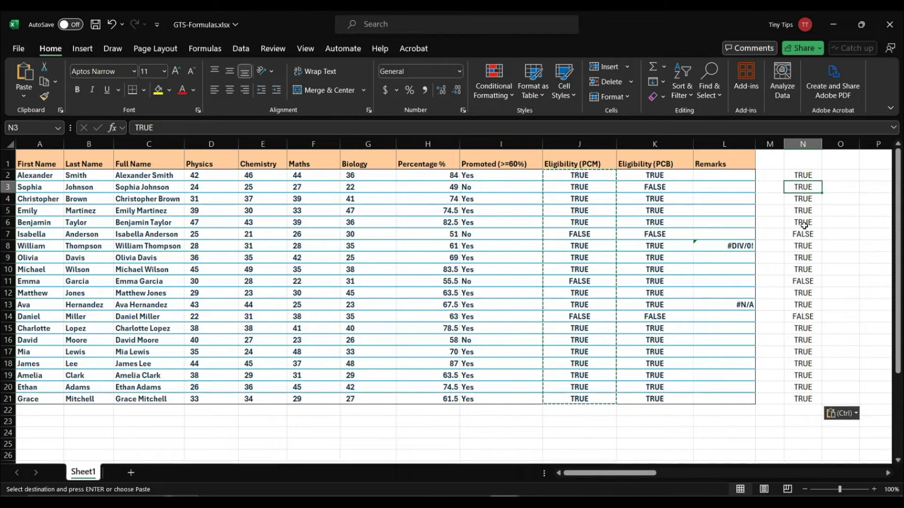
{"action": "left_click", "coordinate": [803, 223]}
{"action": "left_click", "coordinate": [803, 258]}
{"action": "left_click", "coordinate": [810, 282]}
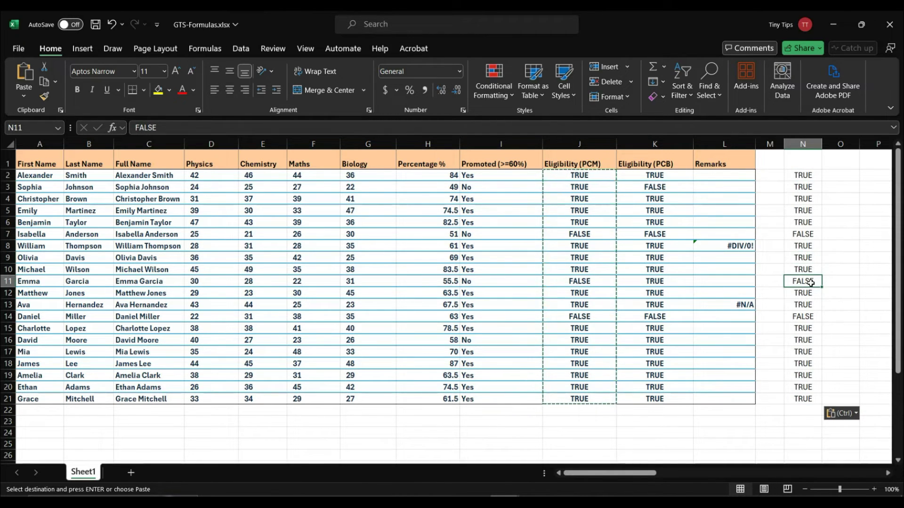
- Select only logical constants, the TRUE/FALSE values in column N, then deselect by moving to O2
{"action": "left_click", "coordinate": [713, 98]}
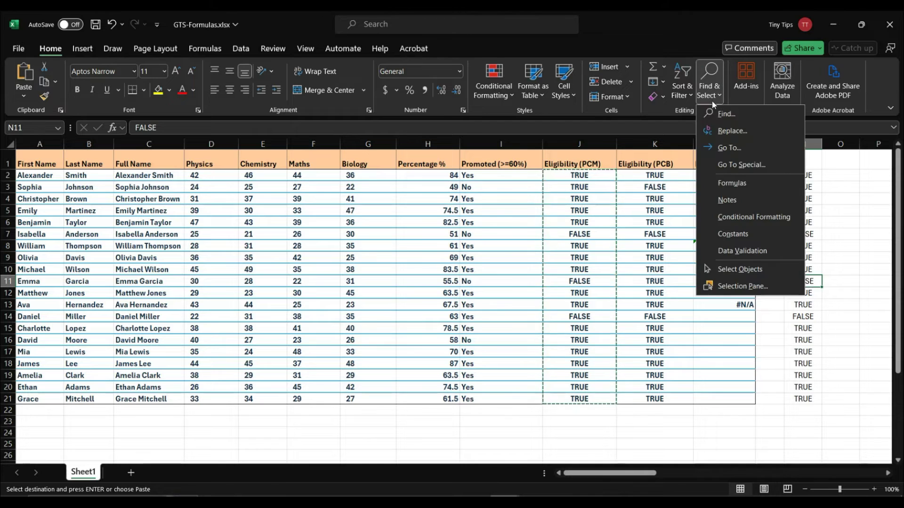
{"action": "left_click", "coordinate": [728, 165]}
{"action": "left_click", "coordinate": [437, 212]}
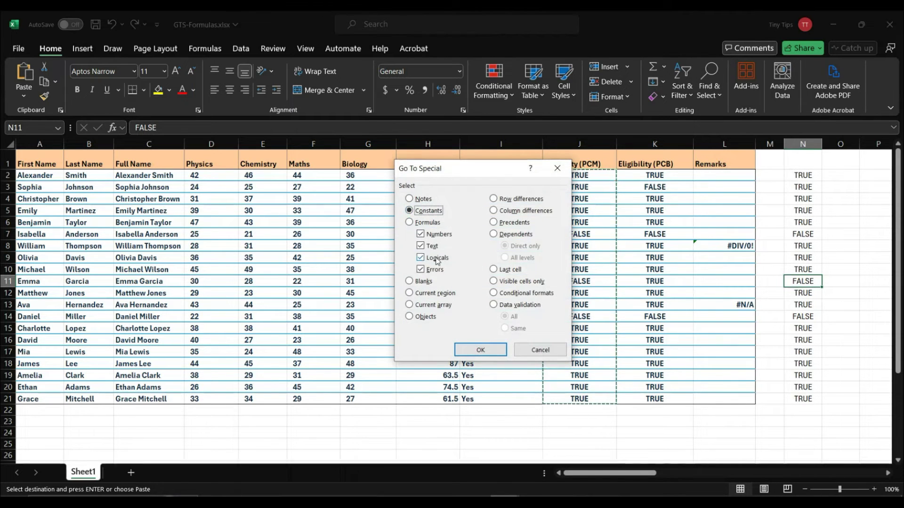
{"action": "left_click", "coordinate": [431, 246]}
{"action": "left_click", "coordinate": [436, 234]}
{"action": "left_click", "coordinate": [434, 270]}
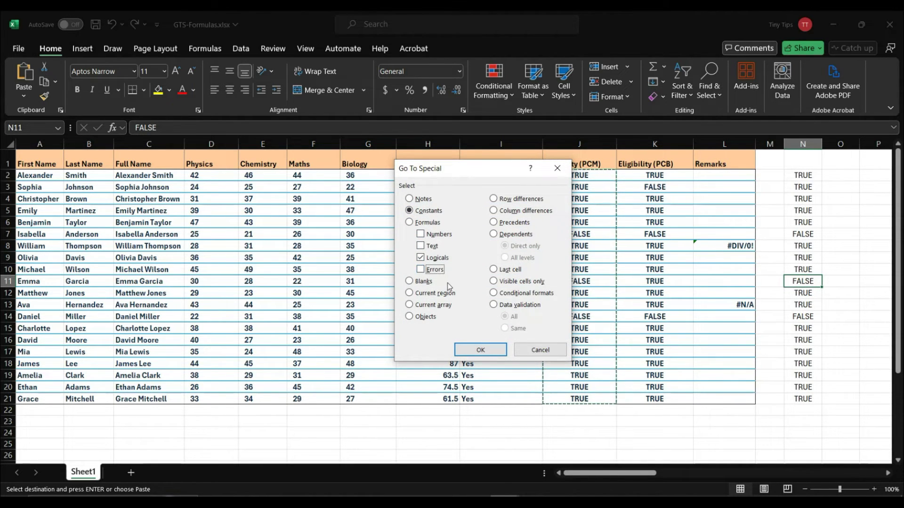
{"action": "left_click", "coordinate": [480, 349]}
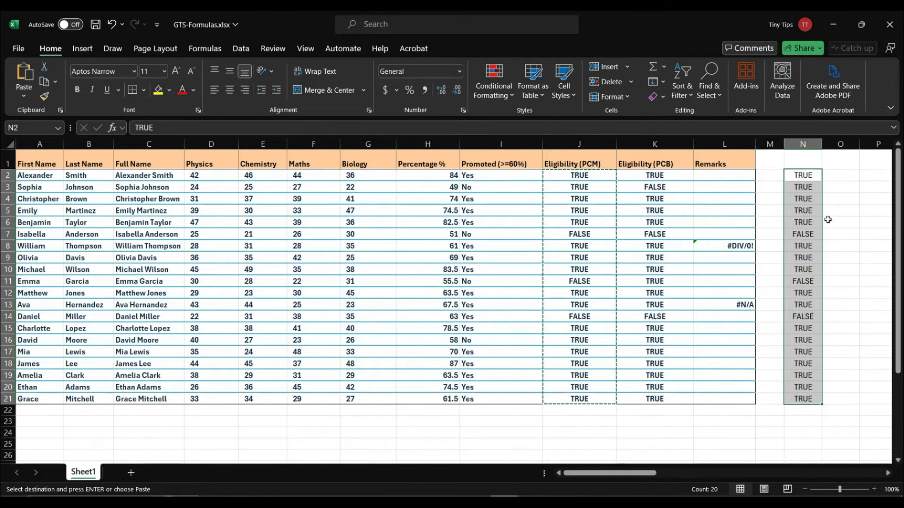
{"action": "left_click", "coordinate": [837, 175]}
{"action": "key", "text": "Return"}
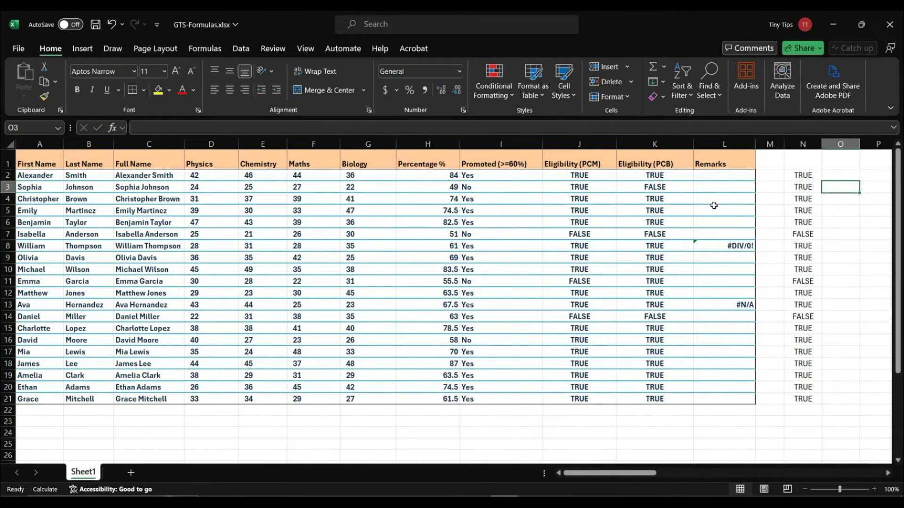
- Select the Remarks cells L2:L21, checking the formula behind the #N/A remark
{"action": "left_click_drag", "start_coordinate": [729, 176], "coordinate": [729, 401]}
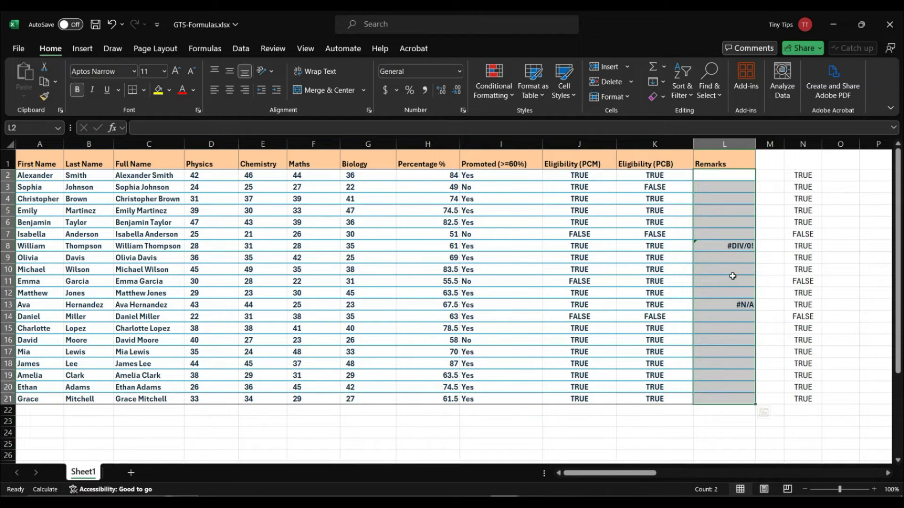
{"action": "left_click", "coordinate": [737, 303]}
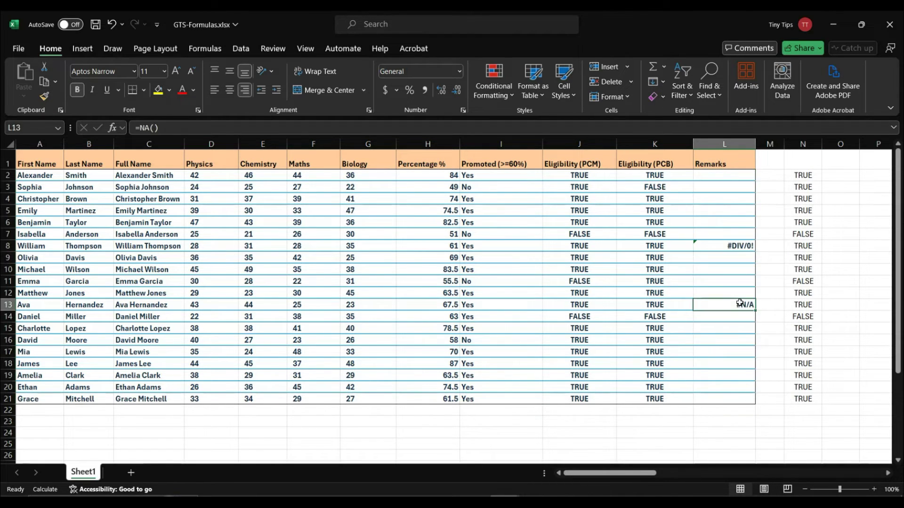
{"action": "left_click_drag", "start_coordinate": [738, 176], "coordinate": [741, 403]}
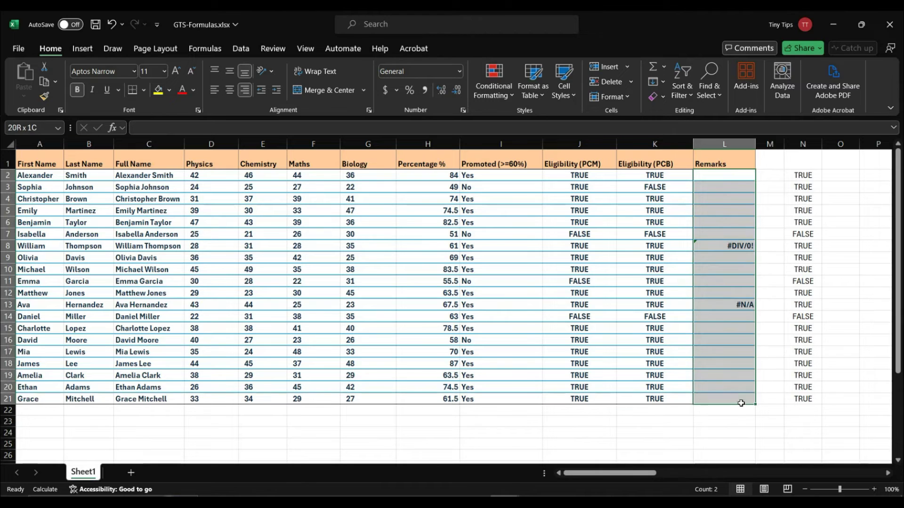
- Copy L2:L21 and paste it into O2 as values, then cancel the pending copy
{"action": "right_click", "coordinate": [716, 212]}
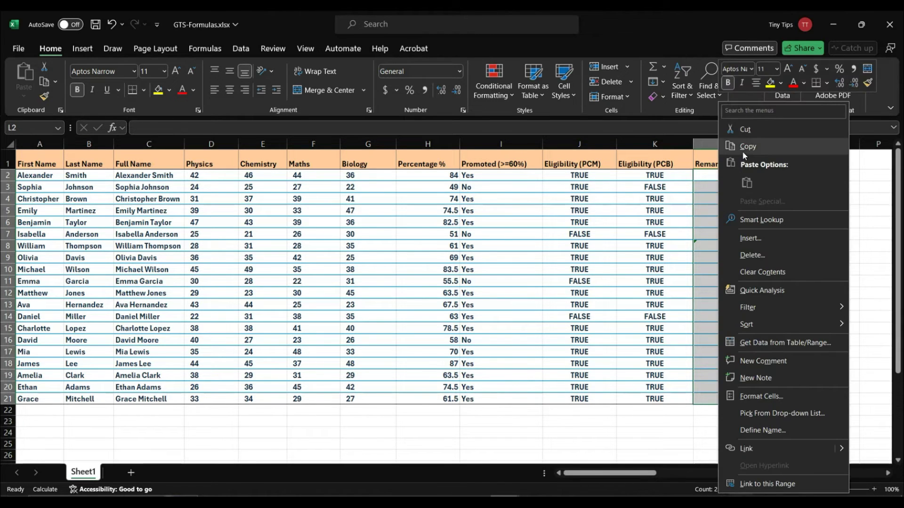
{"action": "left_click", "coordinate": [744, 150]}
{"action": "left_click", "coordinate": [829, 178]}
{"action": "right_click", "coordinate": [831, 179]}
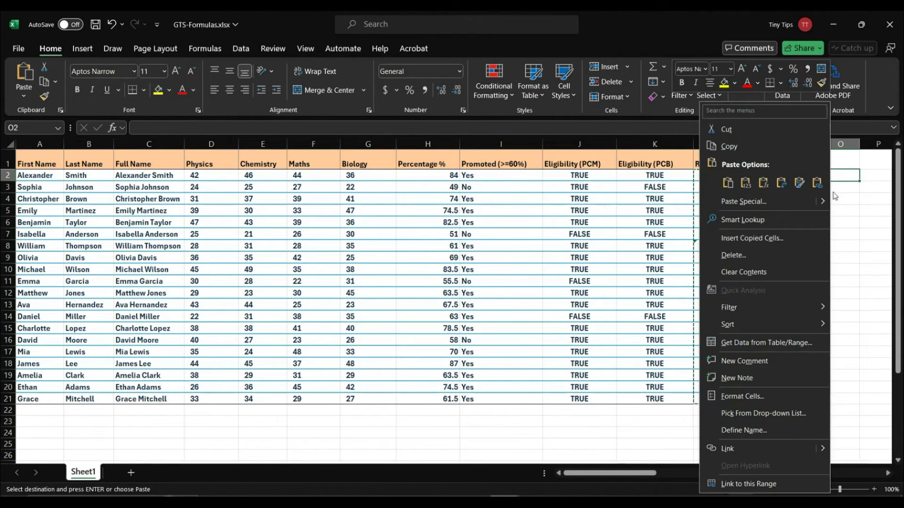
{"action": "left_click", "coordinate": [746, 183]}
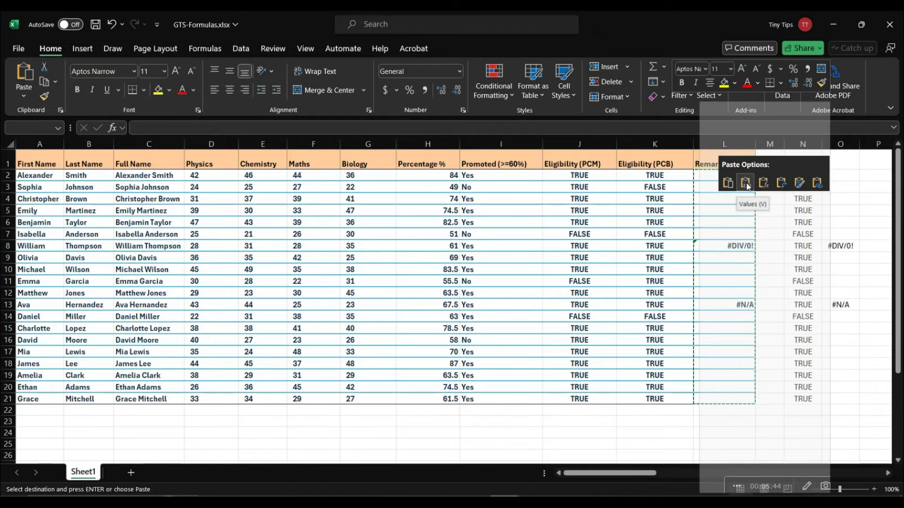
{"action": "left_click", "coordinate": [865, 174]}
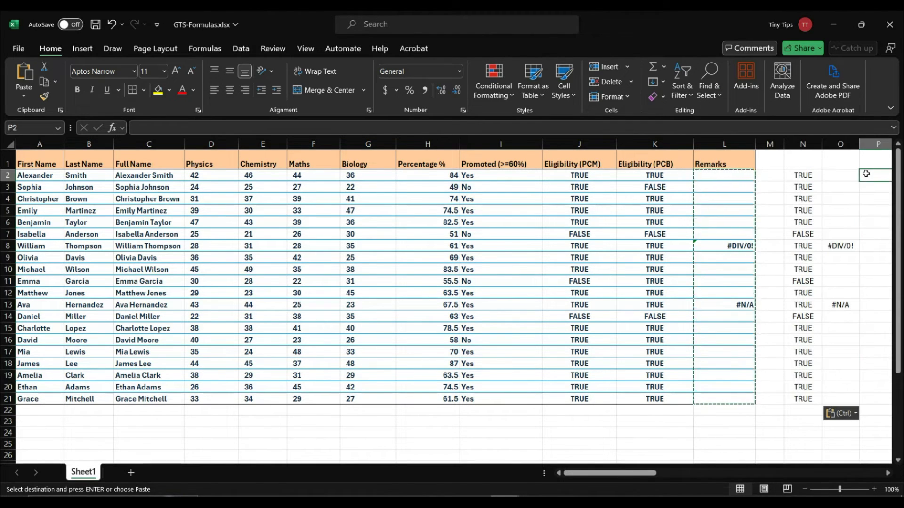
{"action": "key", "text": "Escape"}
{"action": "left_click", "coordinate": [815, 186]}
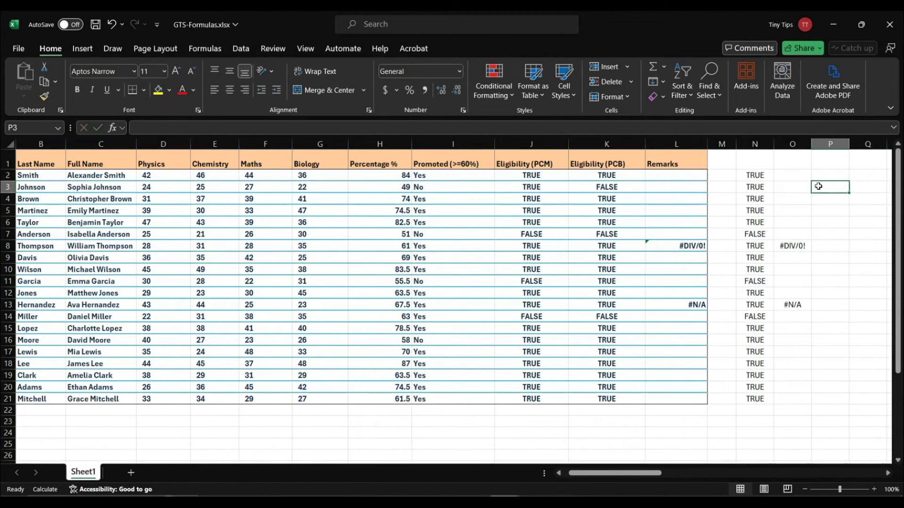
- Select only error constants, unchecking Numbers, Text and Logicals, then verify #N/A in O13 and #DIV/0! in O8
{"action": "left_click", "coordinate": [715, 100]}
{"action": "left_click", "coordinate": [733, 158]}
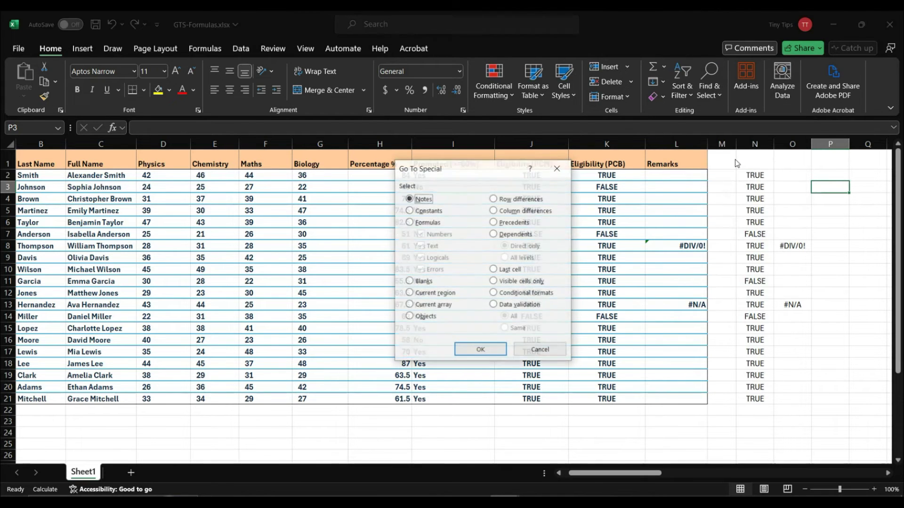
{"action": "left_click", "coordinate": [425, 210]}
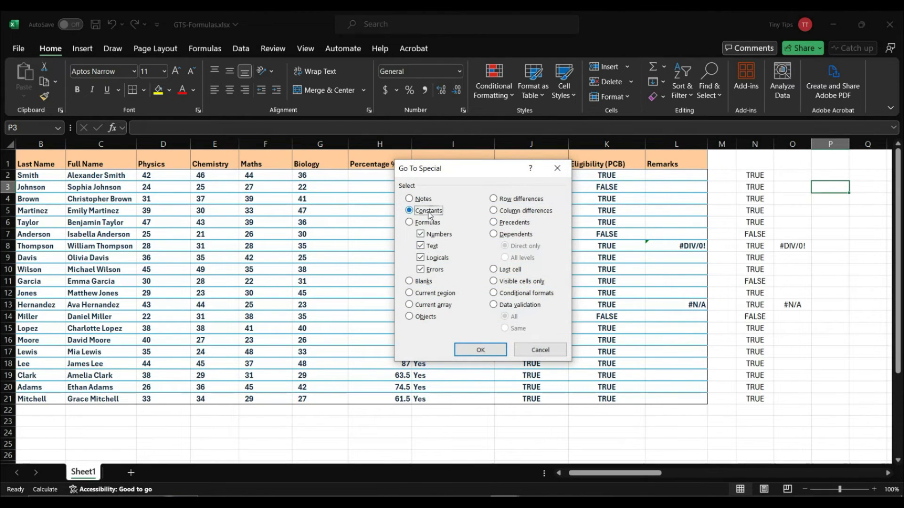
{"action": "left_click", "coordinate": [421, 234]}
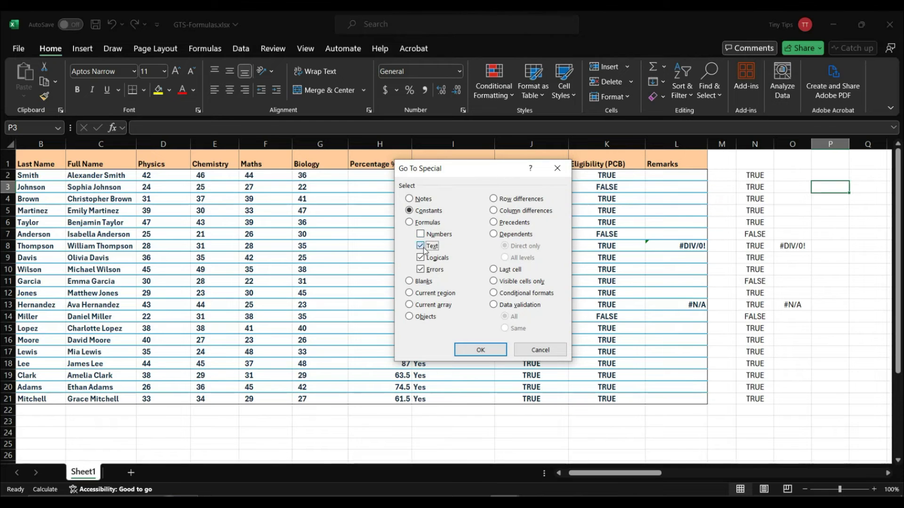
{"action": "left_click", "coordinate": [421, 246]}
{"action": "left_click", "coordinate": [420, 258]}
{"action": "left_click", "coordinate": [482, 349]}
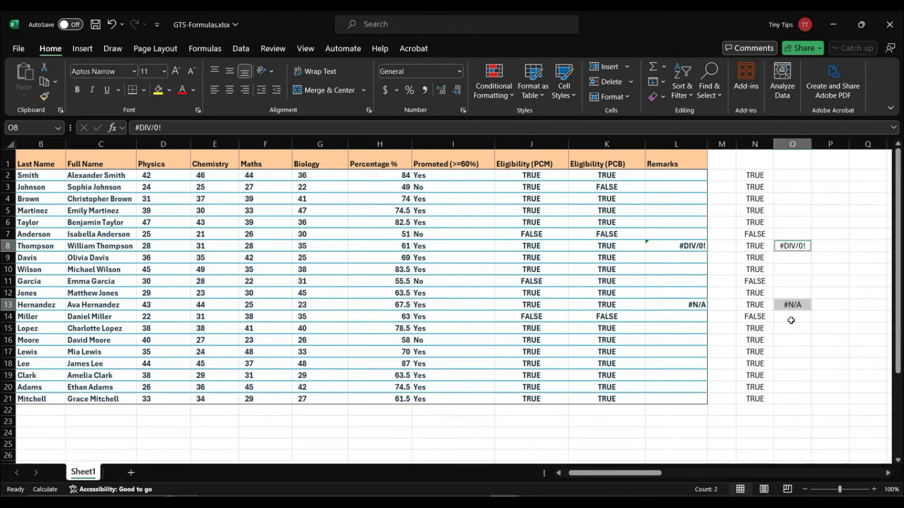
{"action": "left_click", "coordinate": [794, 306]}
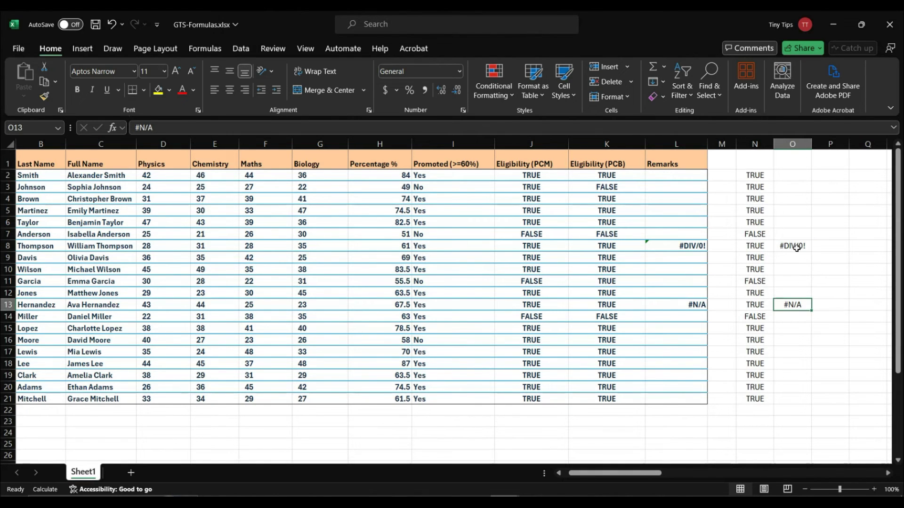
{"action": "left_click", "coordinate": [797, 247]}
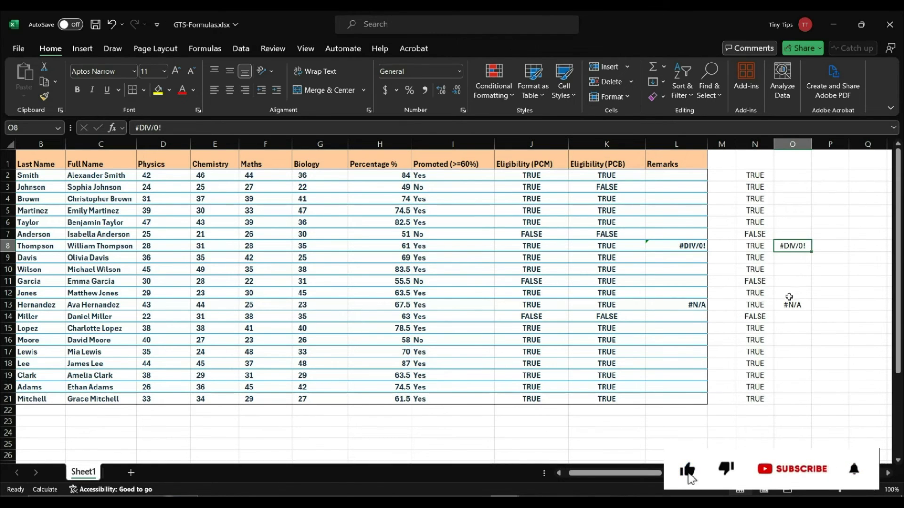
{"action": "scroll", "coordinate": [637, 455], "scroll_direction": "left", "scroll_amount": 1}
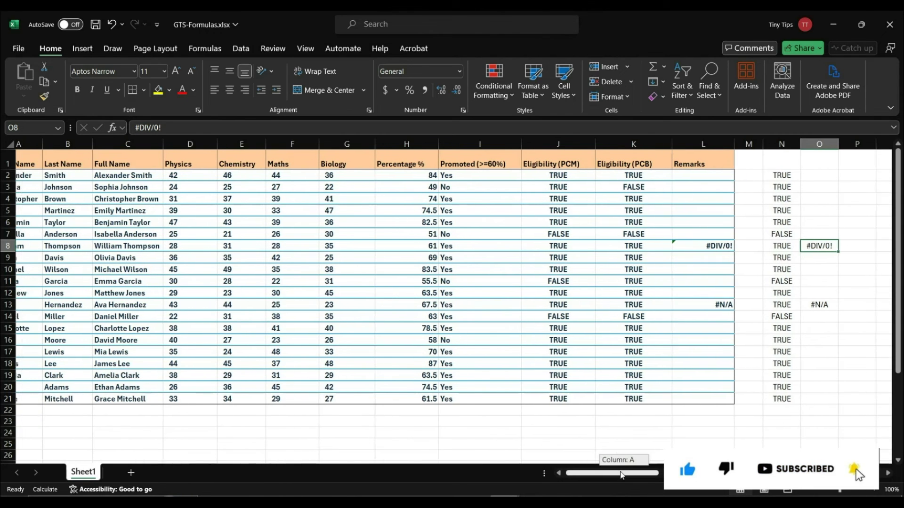